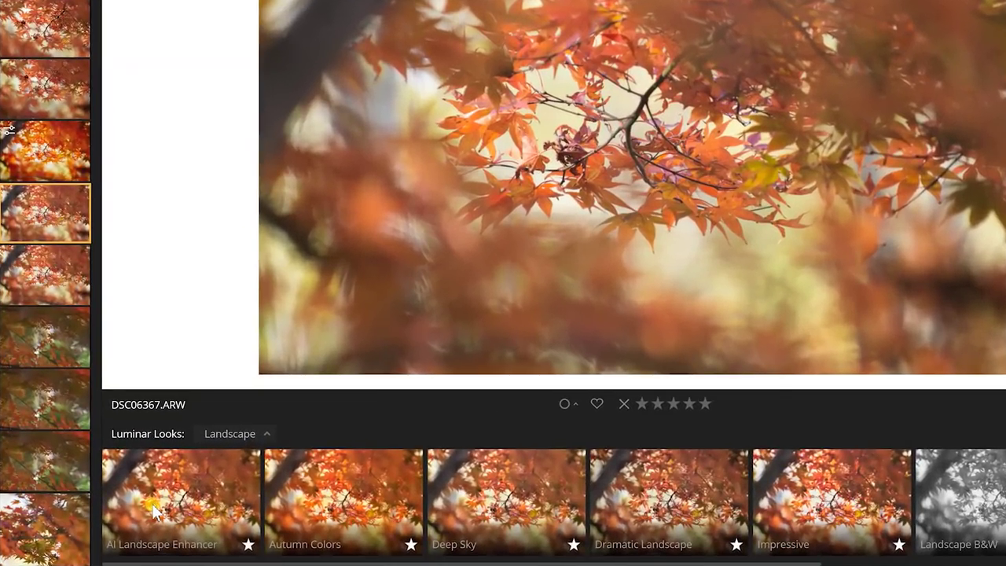
Step: Apply the AI Landscape Enhancer look at full strength, leaving the Looks collection unchanged
left_click(149, 509)
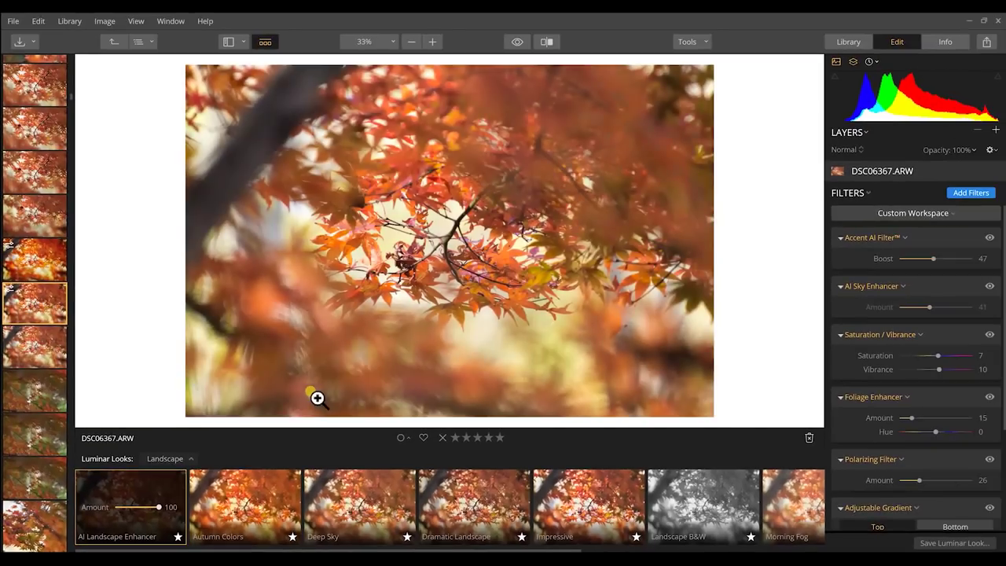
left_click(168, 454)
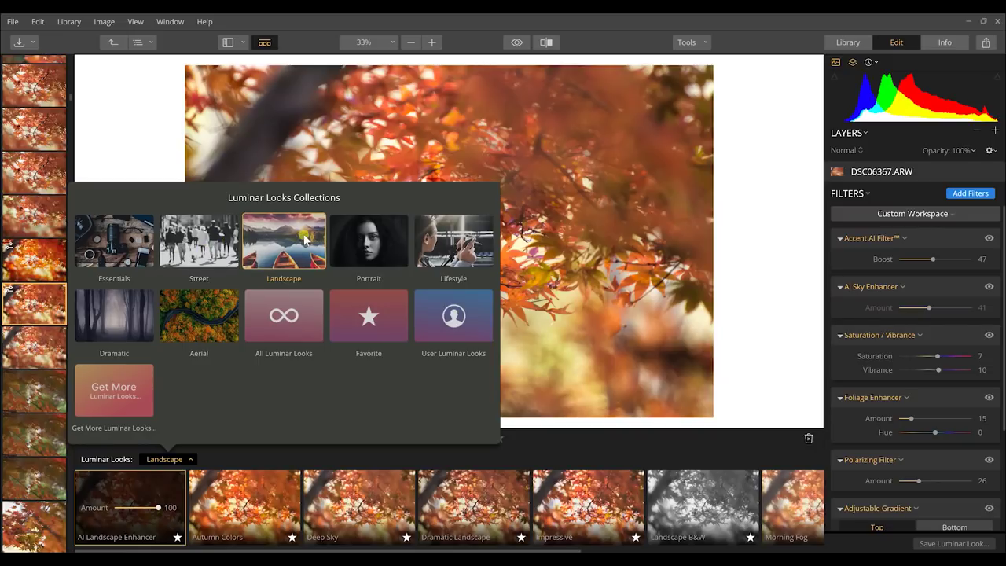
left_click(216, 443)
left_click(157, 458)
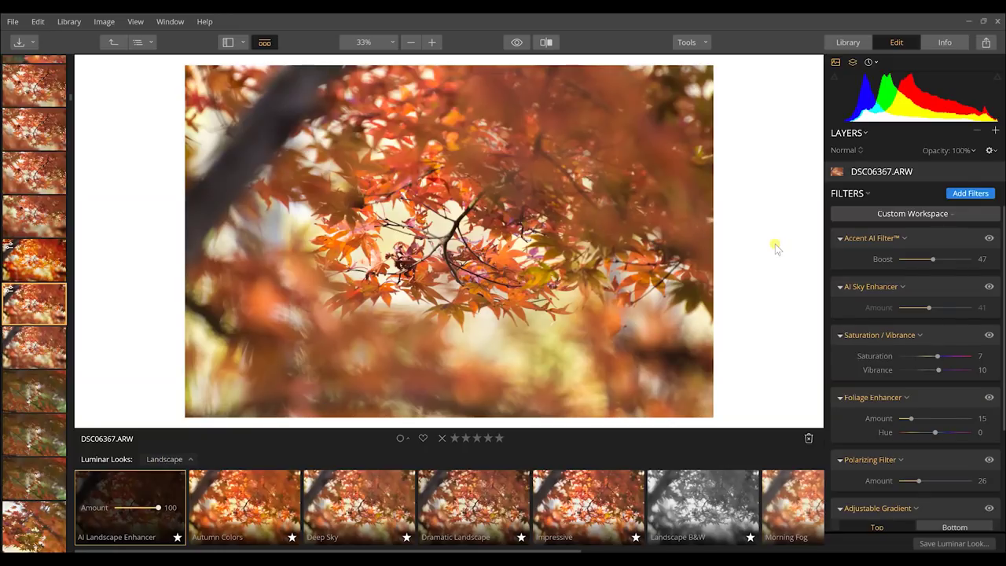
left_click(995, 132)
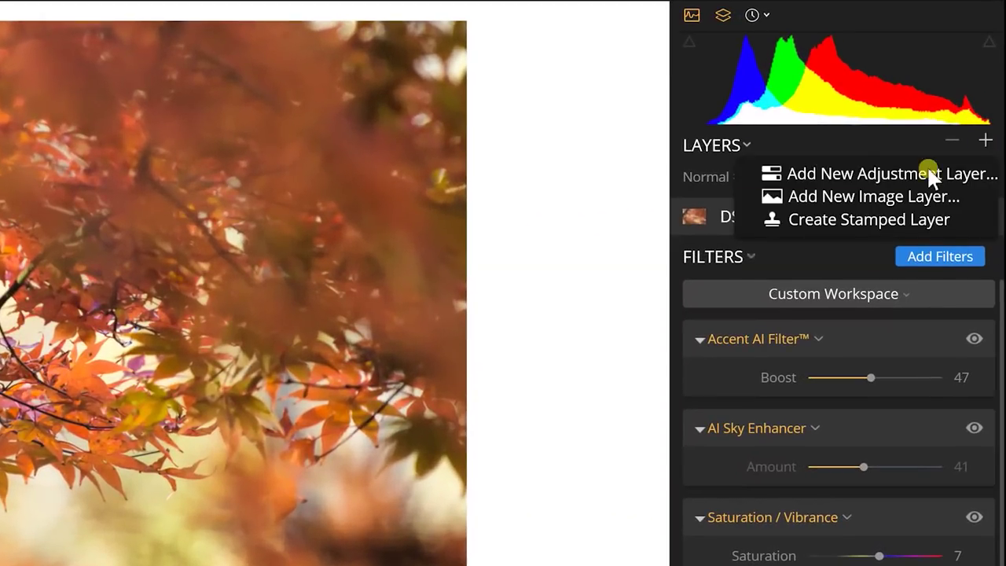
Step: Add an empty Adjustment Layer 0 above DSC06367.ARW
left_click(956, 150)
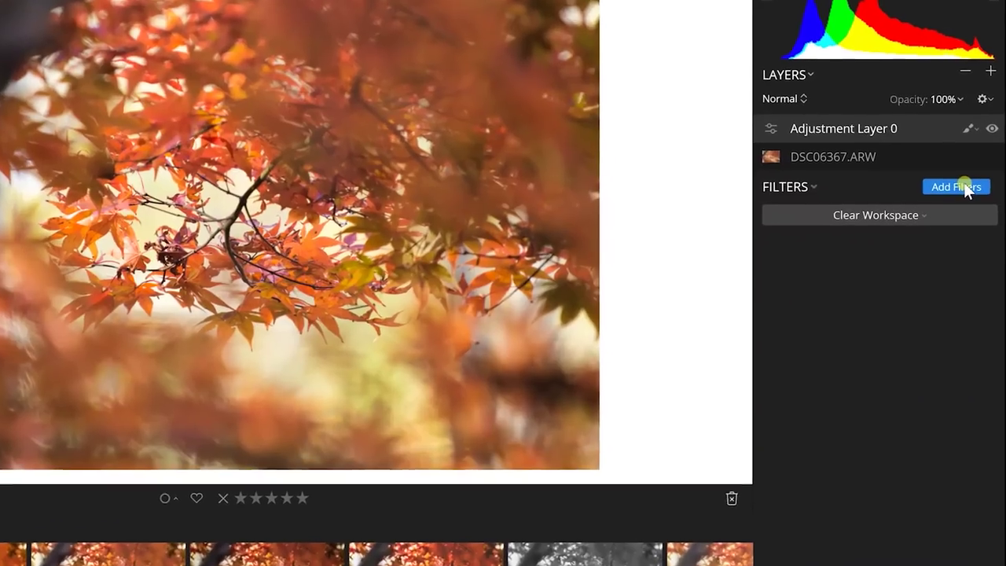
Step: Add an Orton Effect filter (Type 1) to Adjustment Layer 0
left_click(972, 214)
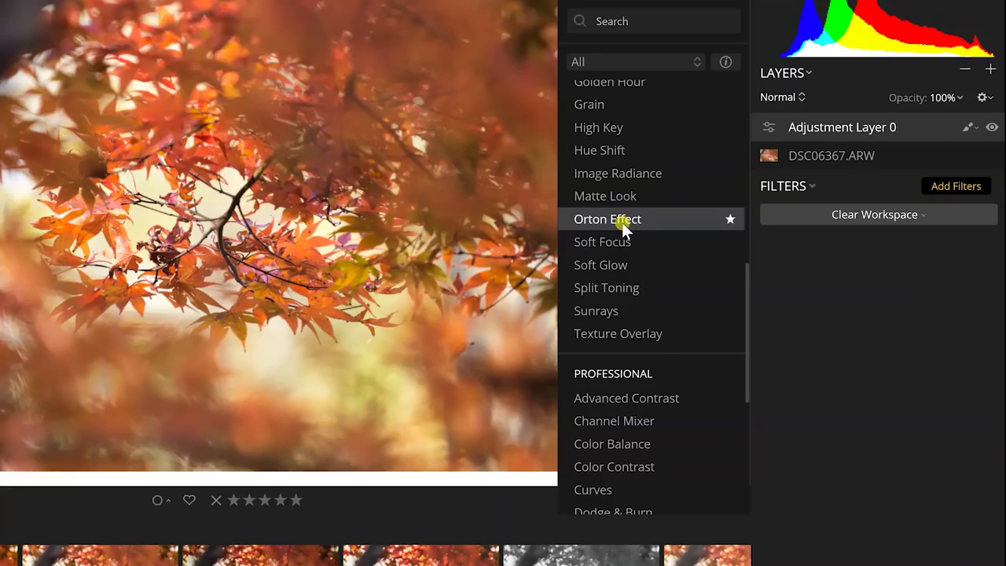
left_click(616, 220)
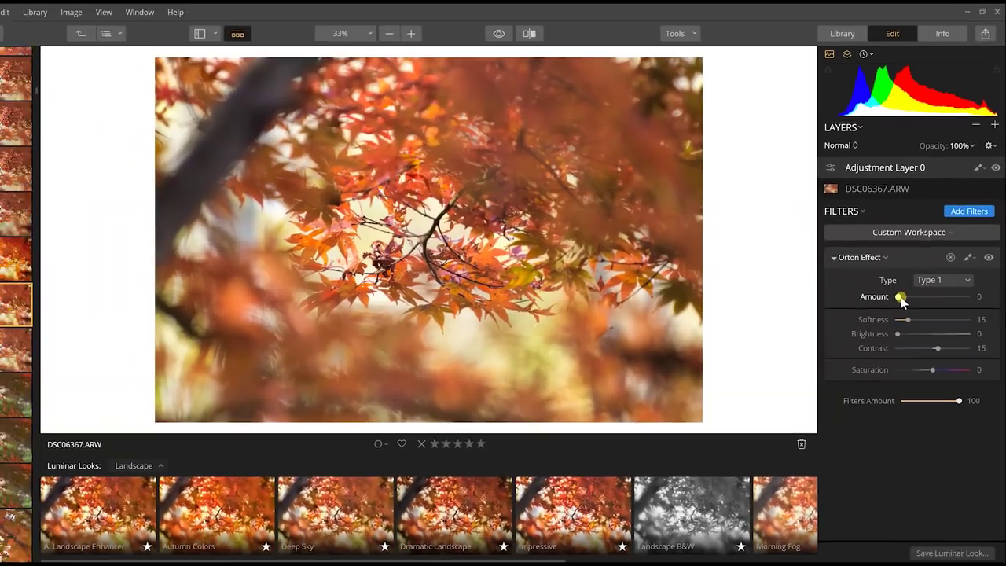
Step: Raise the Orton Effect Amount from 0 to 48 for a soft glow
left_click_drag(895, 303, 914, 303)
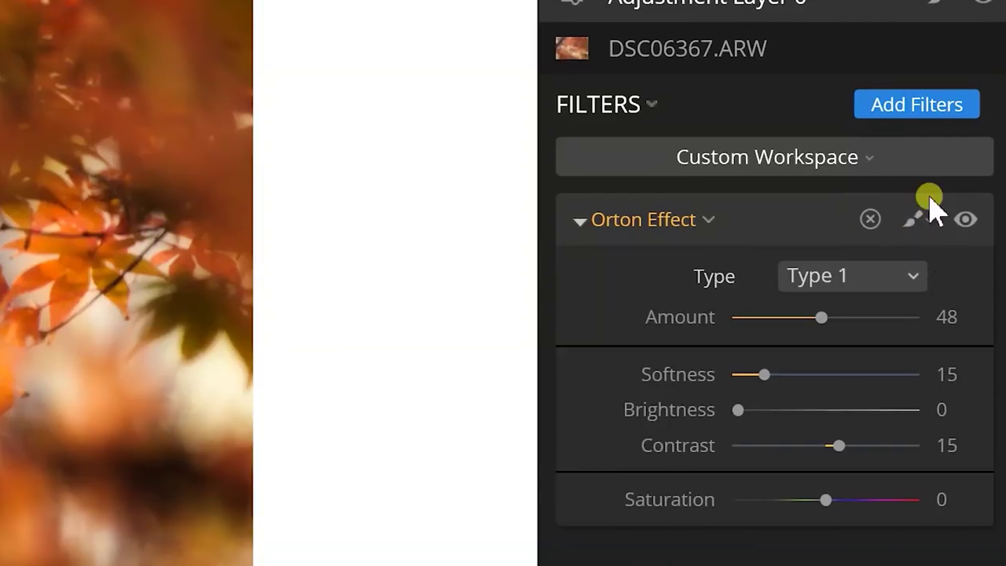
Step: Start a Brush mask on the Orton Effect filter in Paint mode
left_click(919, 224)
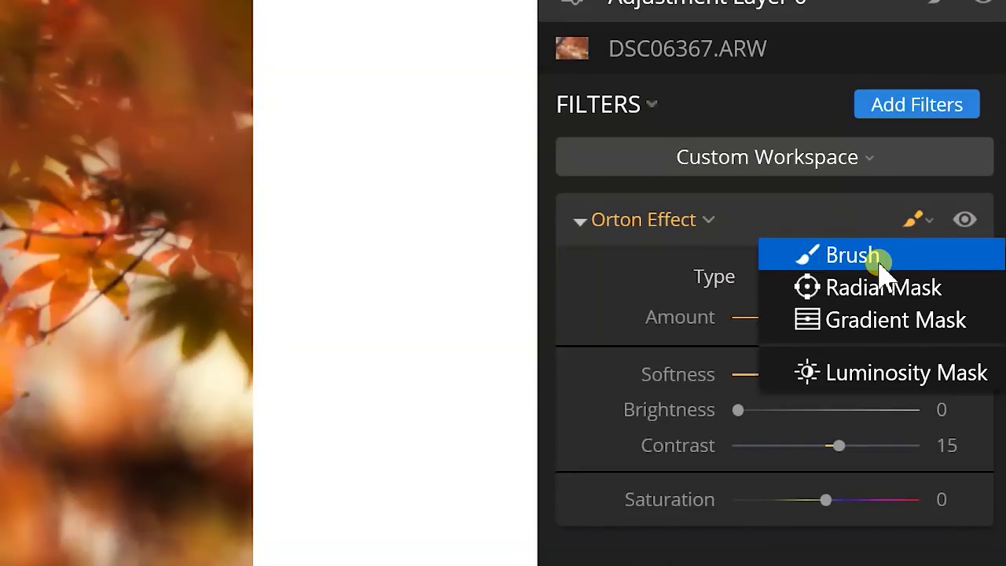
left_click(864, 258)
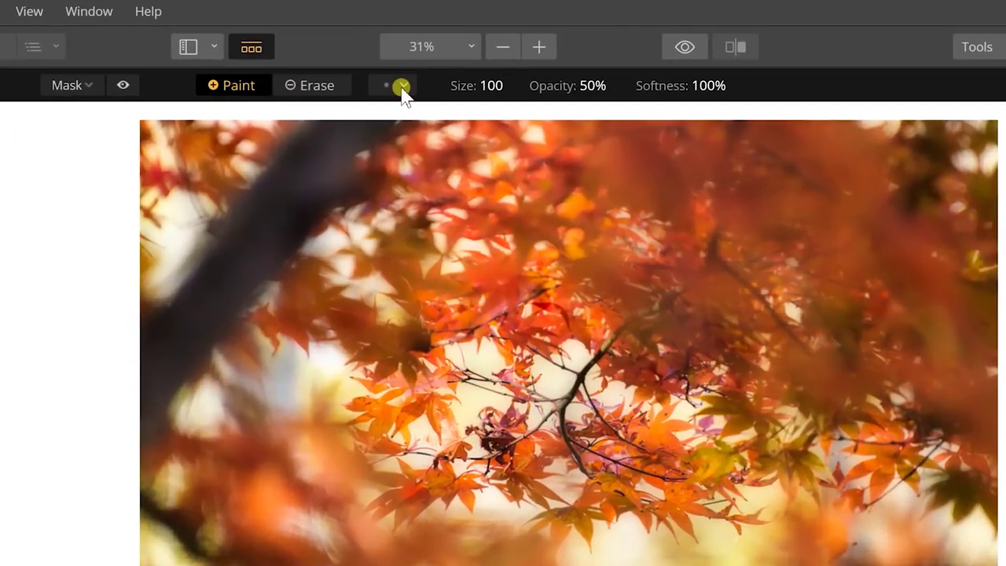
Step: Adjust the Orton mask brush to size 136, 50% opacity and 100% softness
left_click(401, 86)
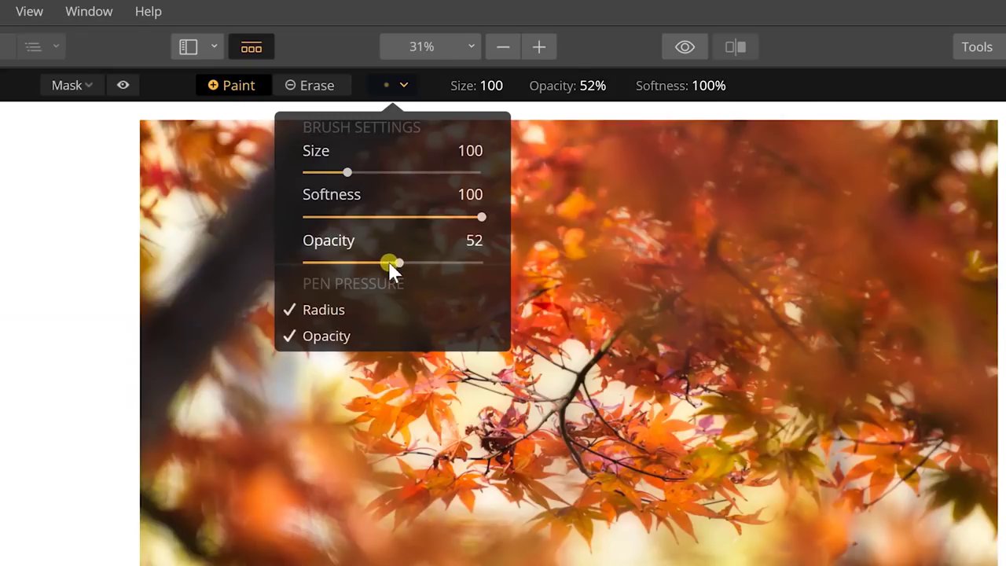
left_click_drag(391, 265, 394, 265)
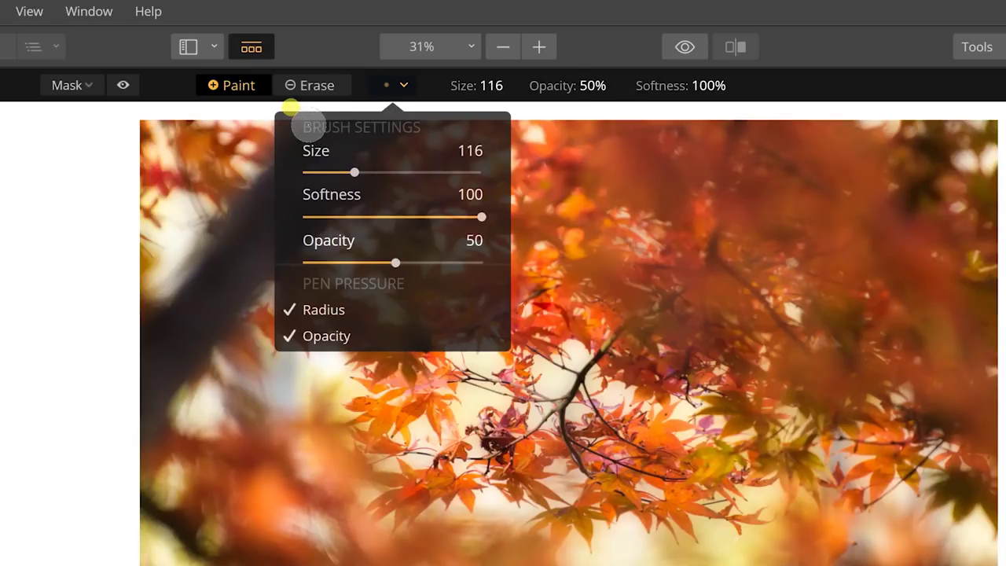
key("bracketright")
key("bracketright")
key("bracketright")
key("bracketleft")
key("bracketleft")
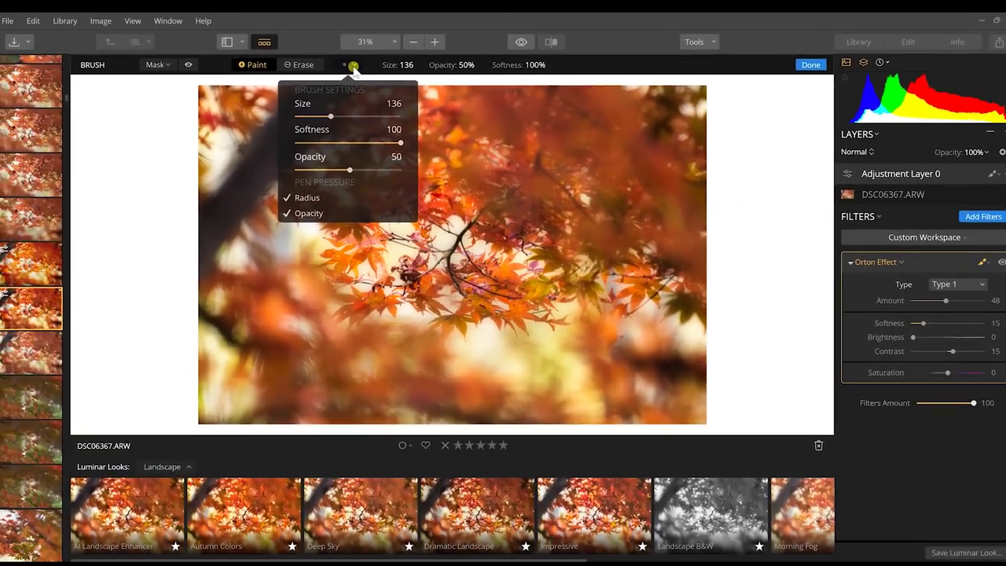
left_click(352, 67)
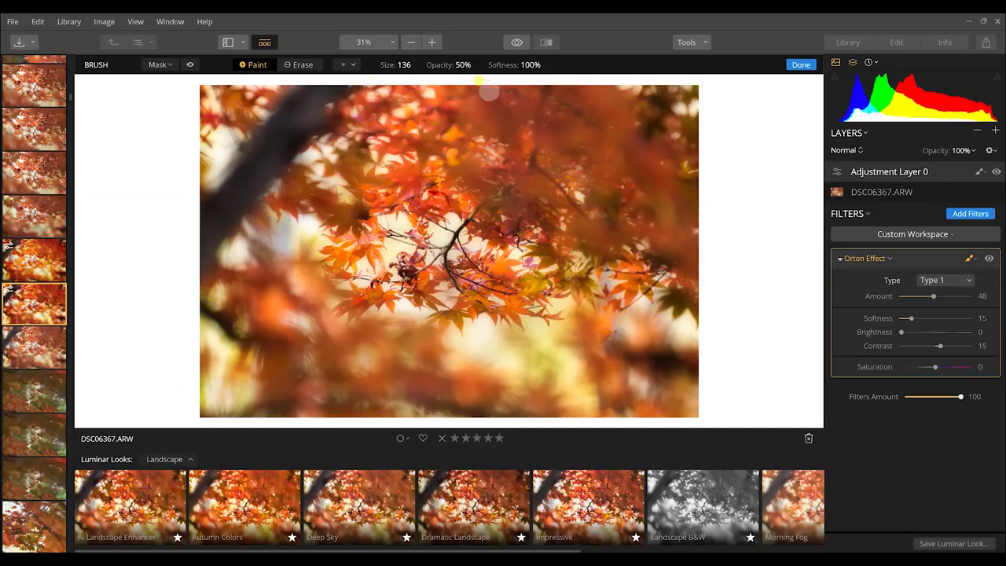
Step: Paint Orton Effect mask strokes across the upper and lower areas of the photo
mouse_move(489, 92)
left_mouse_down()
mouse_move(523, 126)
mouse_move(557, 102)
mouse_move(630, 125)
left_mouse_up()
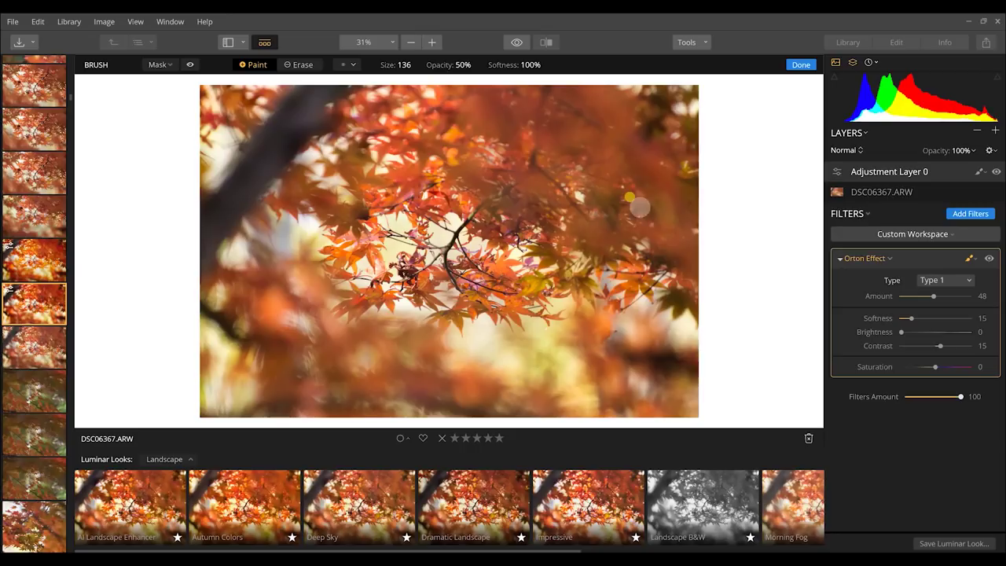
left_click_drag(453, 345, 312, 315)
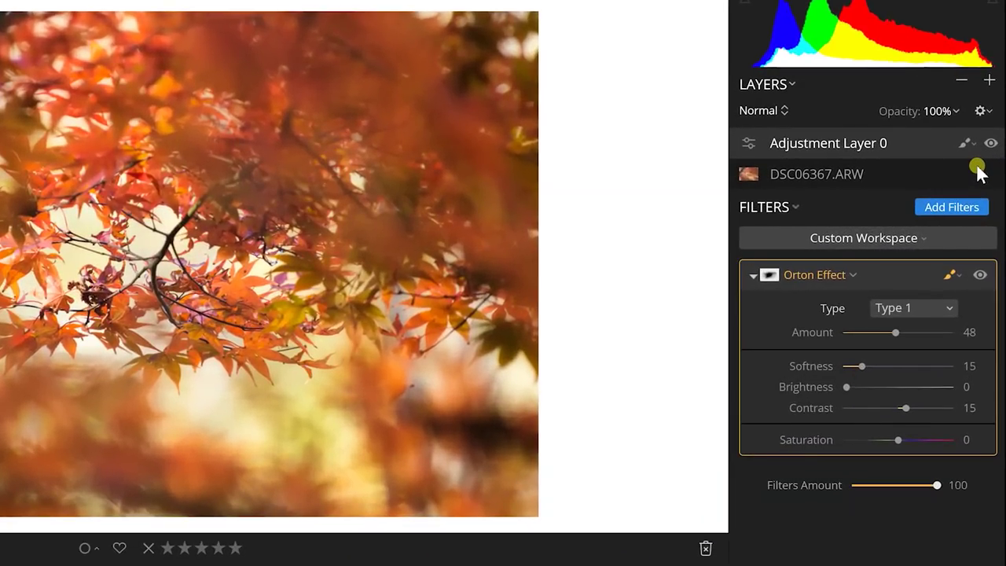
left_click(989, 80)
Step: Add Adjustment Layer 1 with a Saturation / Vibrance filter
left_click(975, 109)
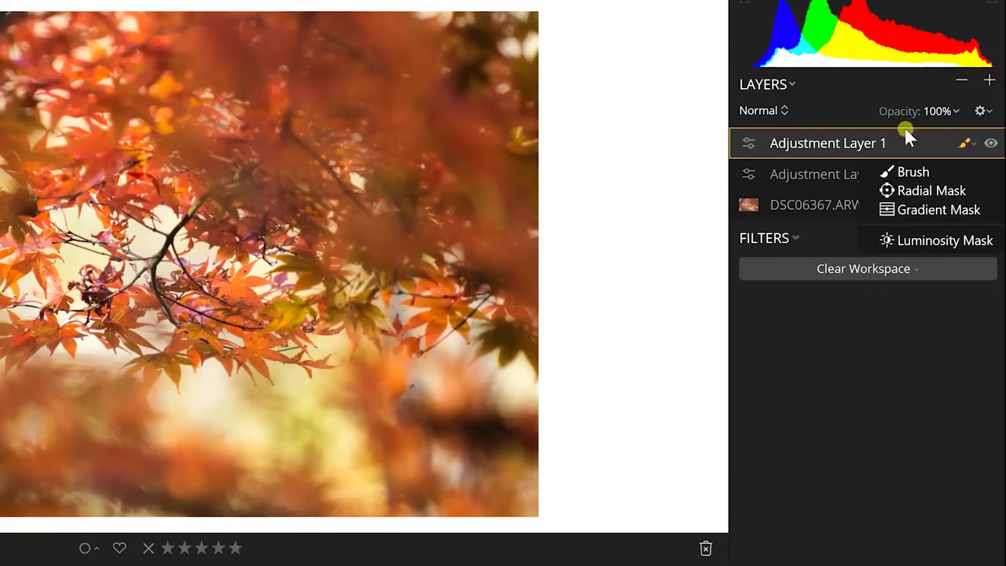
left_click(797, 341)
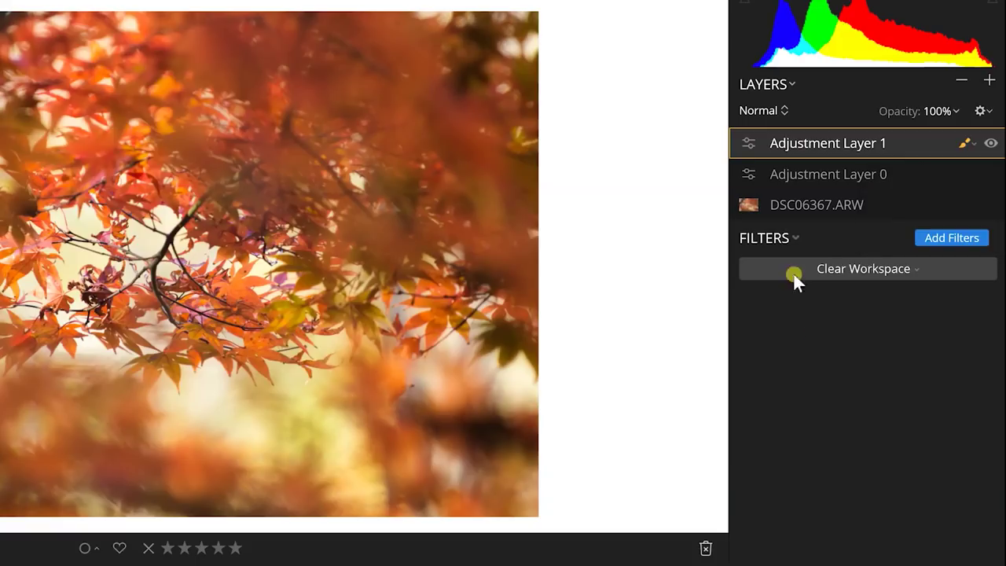
left_click(952, 237)
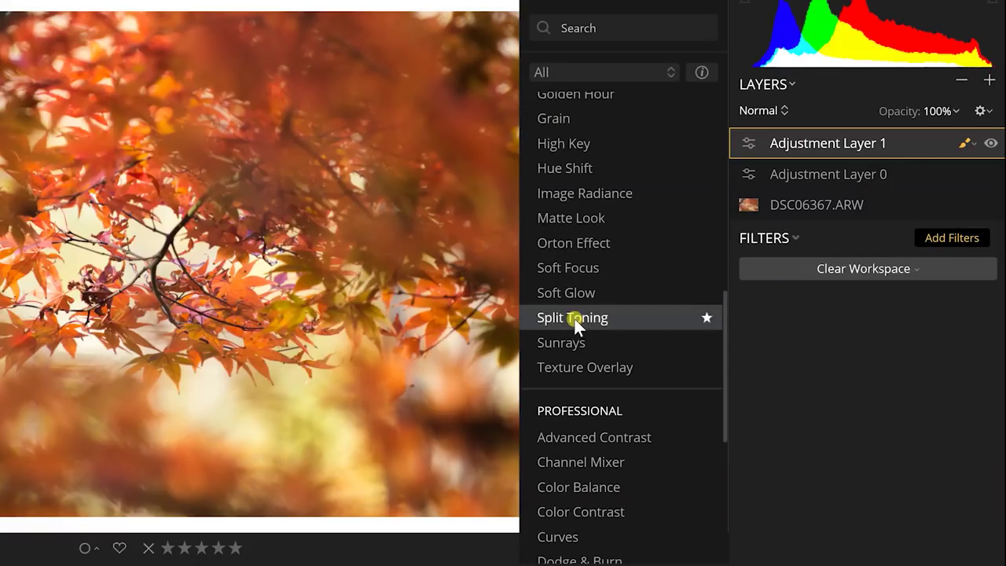
scroll(574, 344, "down", 10)
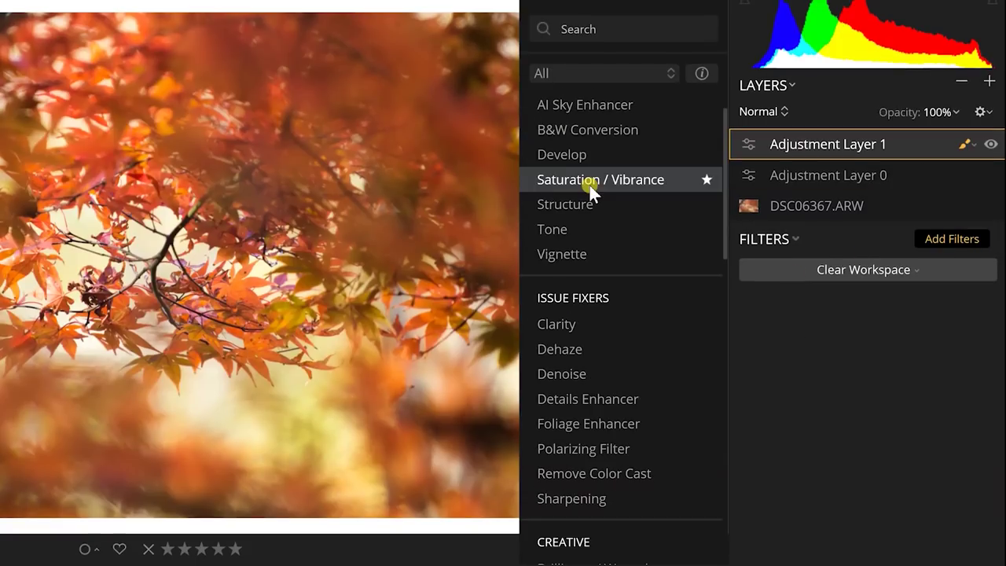
left_click(593, 191)
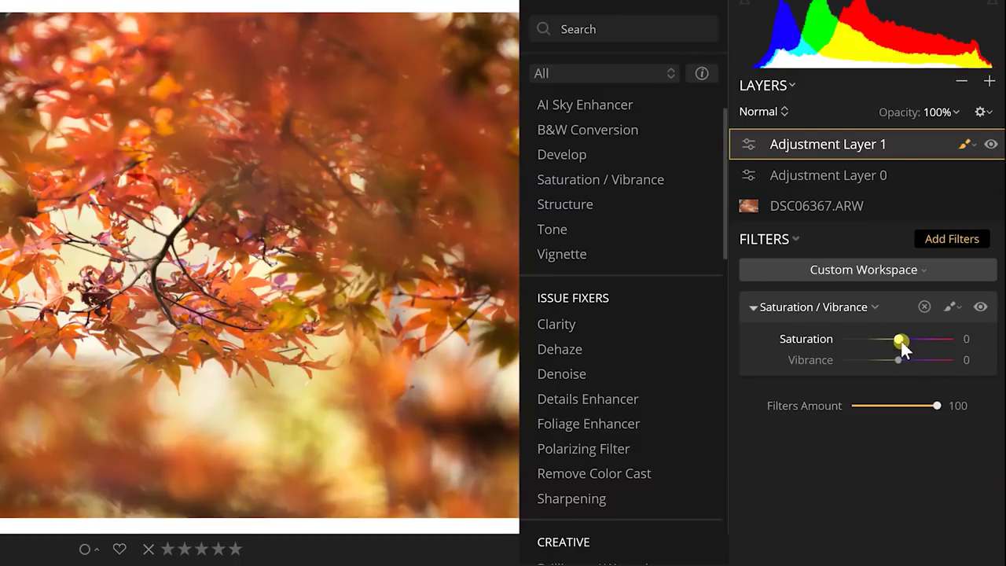
Step: Set the Saturation / Vibrance filter to Saturation 10 and Vibrance 4
left_click_drag(898, 339, 912, 339)
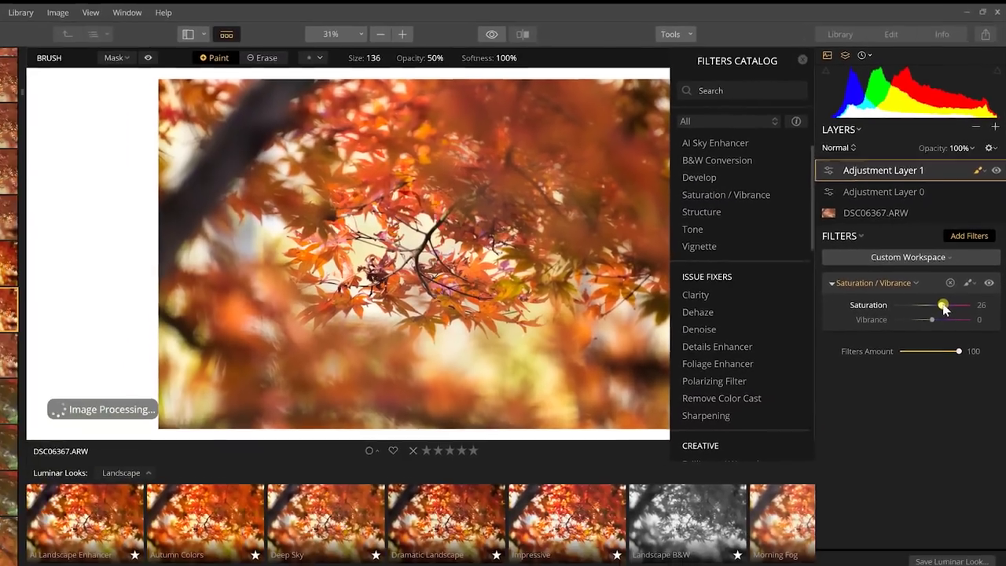
left_click_drag(942, 305, 940, 303)
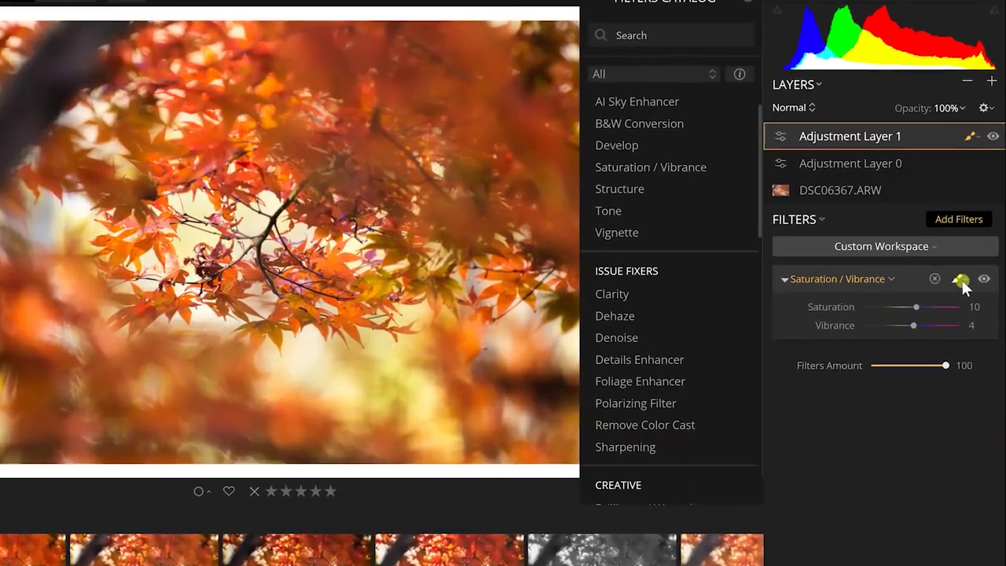
left_click(970, 280)
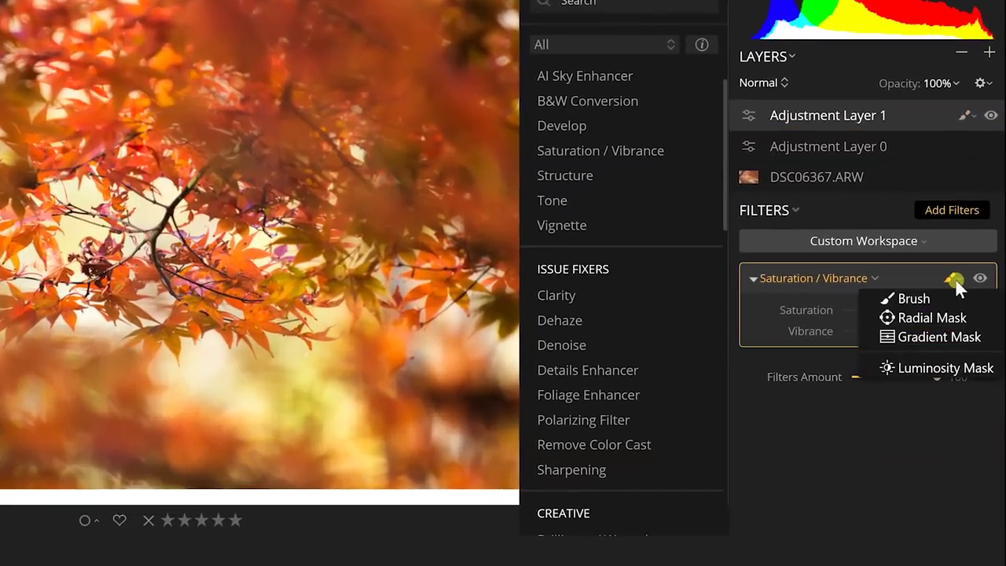
Step: Paint a Brush mask for Saturation / Vibrance over the central maple leaves
left_click(913, 300)
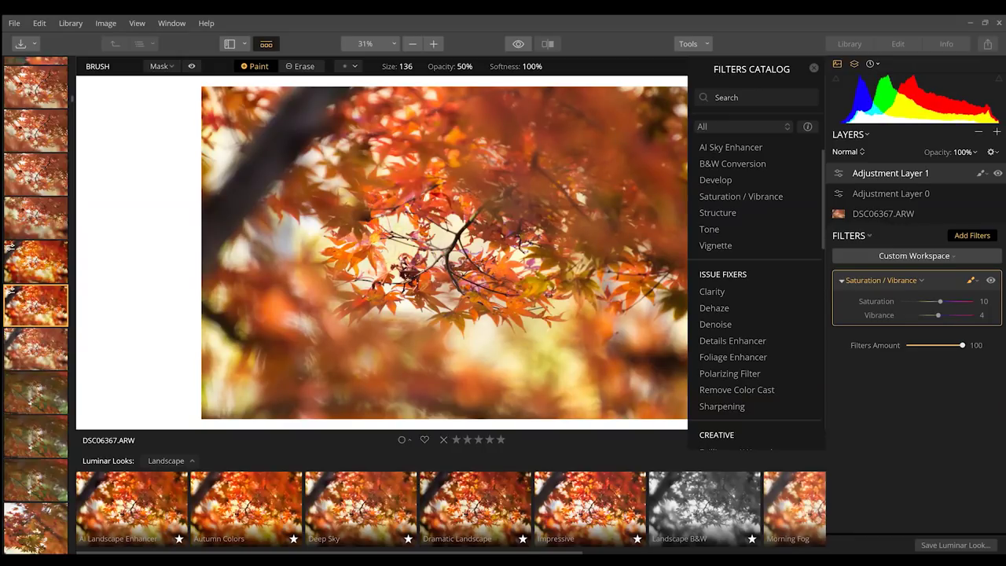
mouse_move(394, 210)
left_mouse_down()
mouse_move(353, 249)
mouse_move(439, 249)
mouse_move(365, 247)
mouse_move(355, 207)
left_mouse_up()
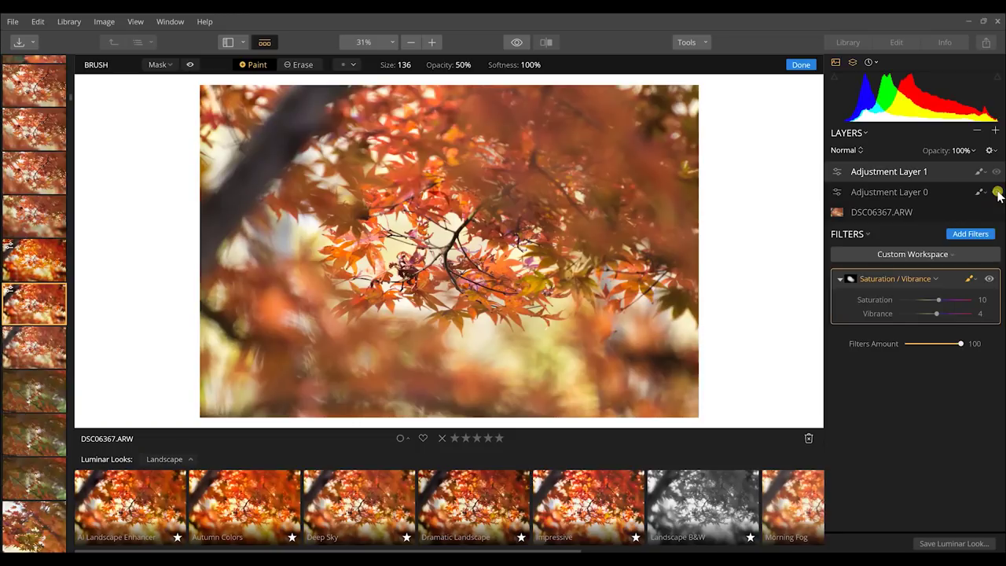
Step: Toggle Adjustment Layer 0's visibility to compare the photo with and without the Orton glow
left_click(997, 192)
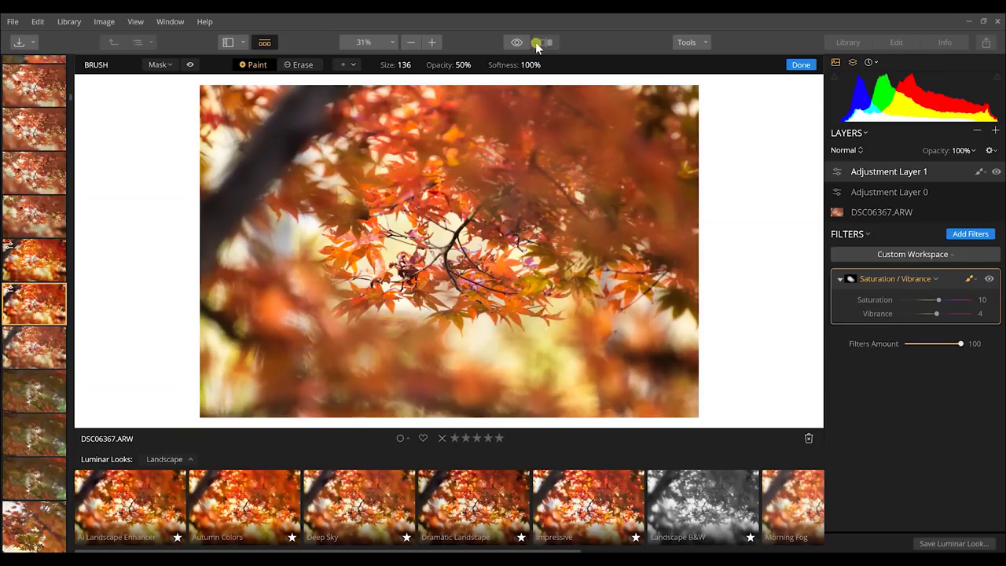
Step: Exit brush masking and view the maple leaf photo in a side-by-side Before/After split
key("Return")
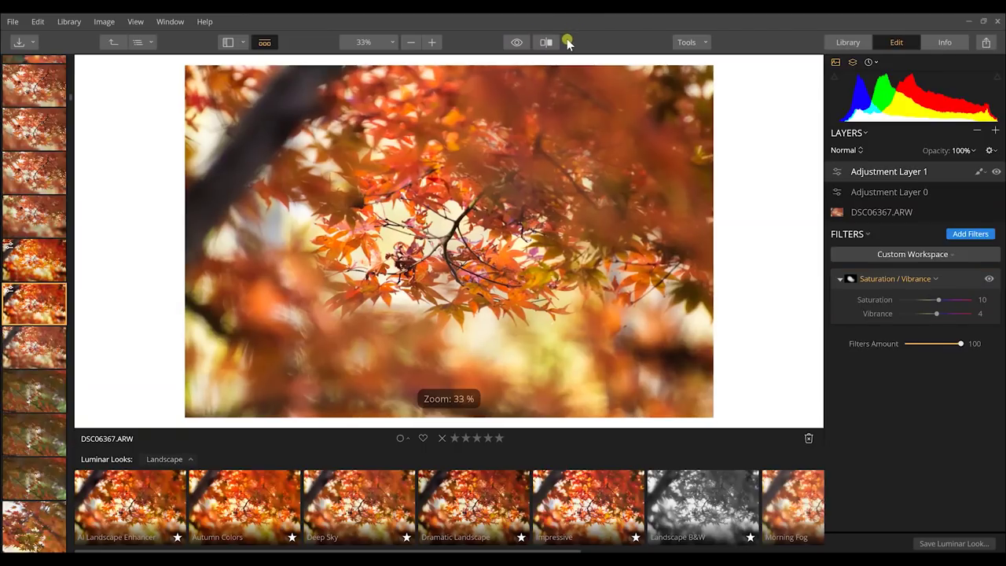
left_click(543, 44)
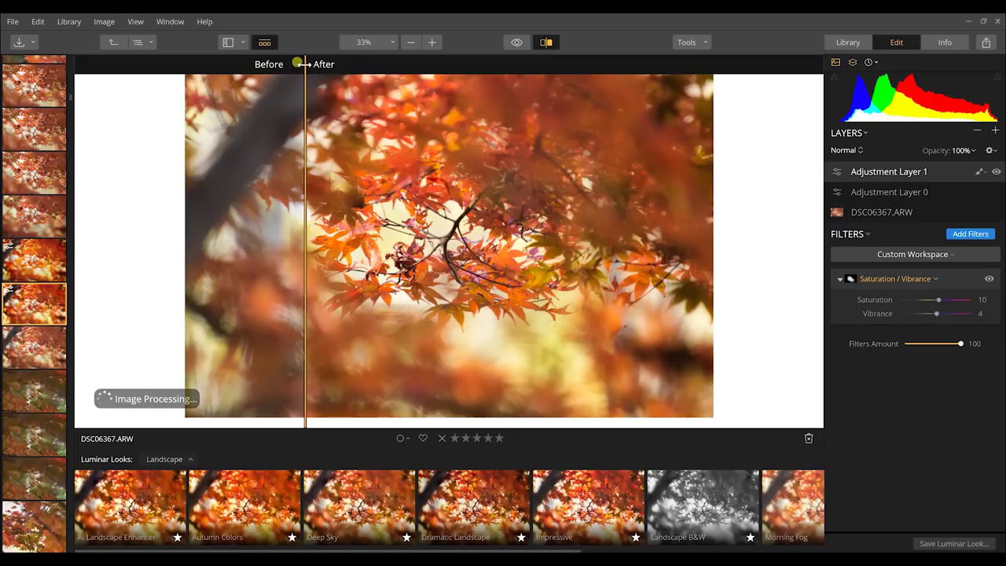